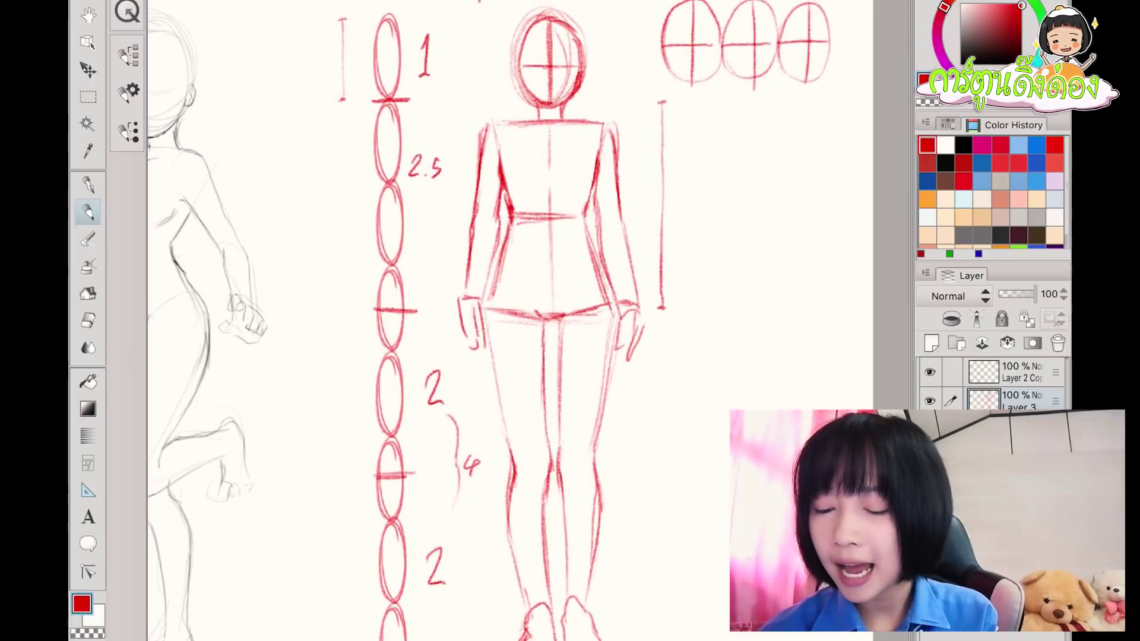
pyautogui.scroll(2, 547, 309)
pyautogui.scroll(1, 498, 321)
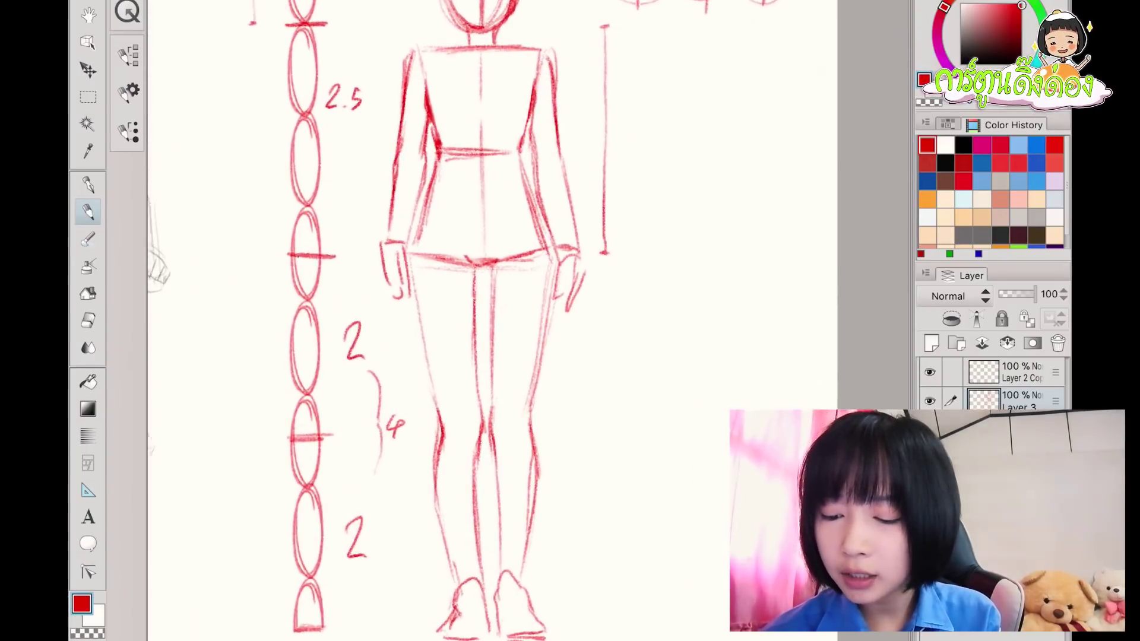
pyautogui.scroll(-2, 499, 320)
pyautogui.scroll(2, 523, 297)
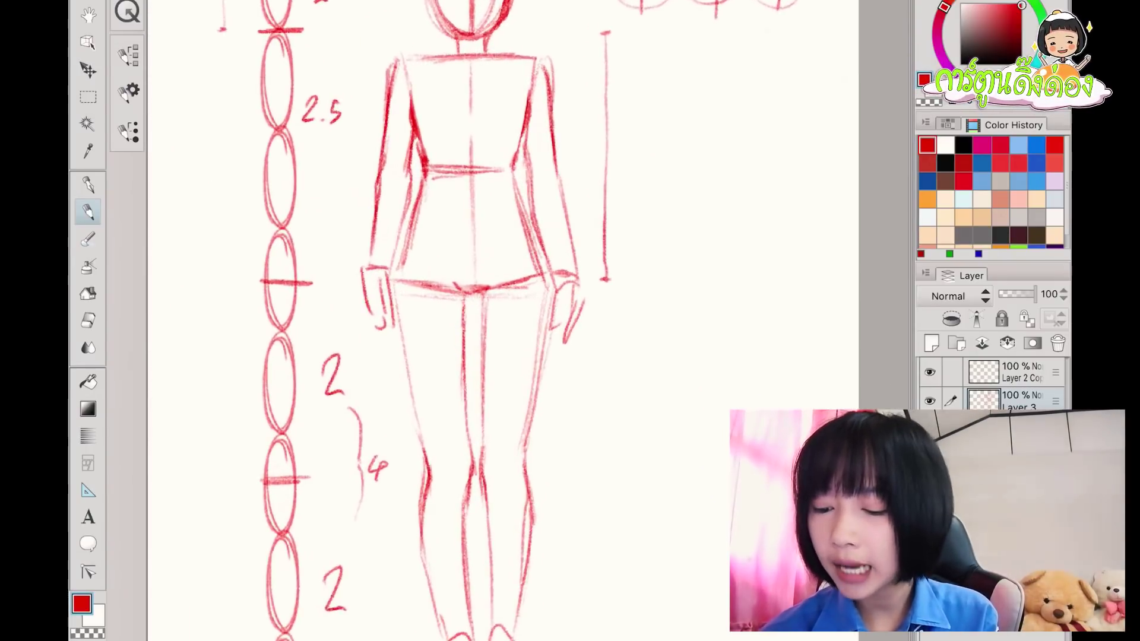
pyautogui.scroll(-2, 523, 297)
pyautogui.scroll(1, 475, 320)
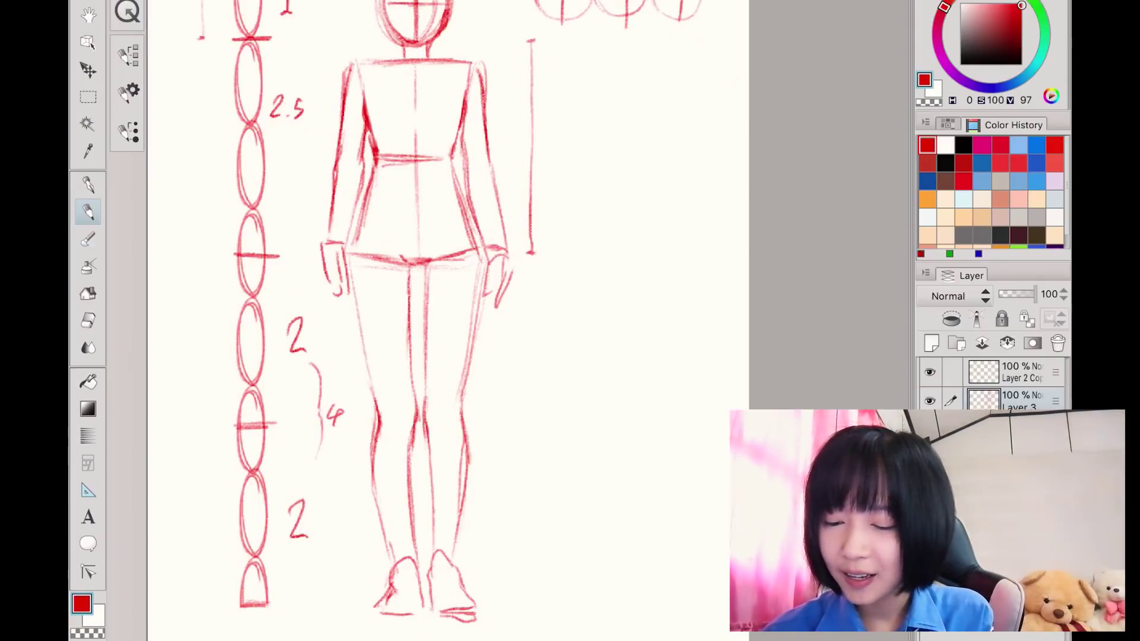
pyautogui.moveTo(416, 321); pyautogui.dragTo(410, 317)
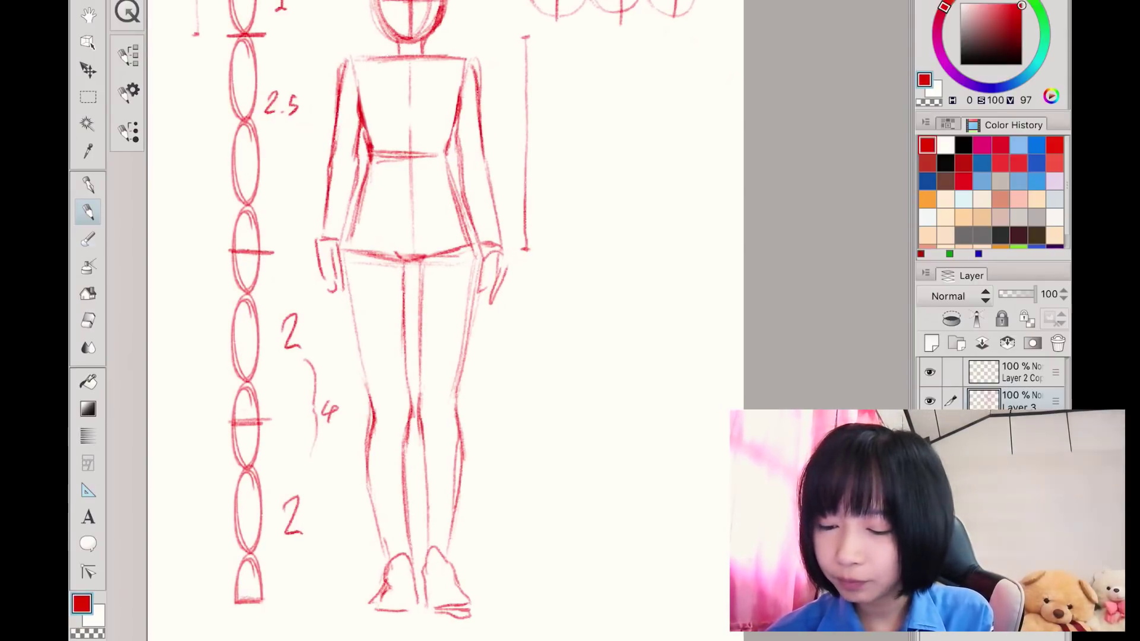
# - Sketch the slanted top face and near-left vertical edge of a tall box in perspective beside the figure's legs
pyautogui.scroll(2, 446, 321)
pyautogui.moveTo(595, 303)
pyautogui.mouseDown()
pyautogui.moveTo(651, 278)
pyautogui.moveTo(499, 339)
pyautogui.mouseUp()
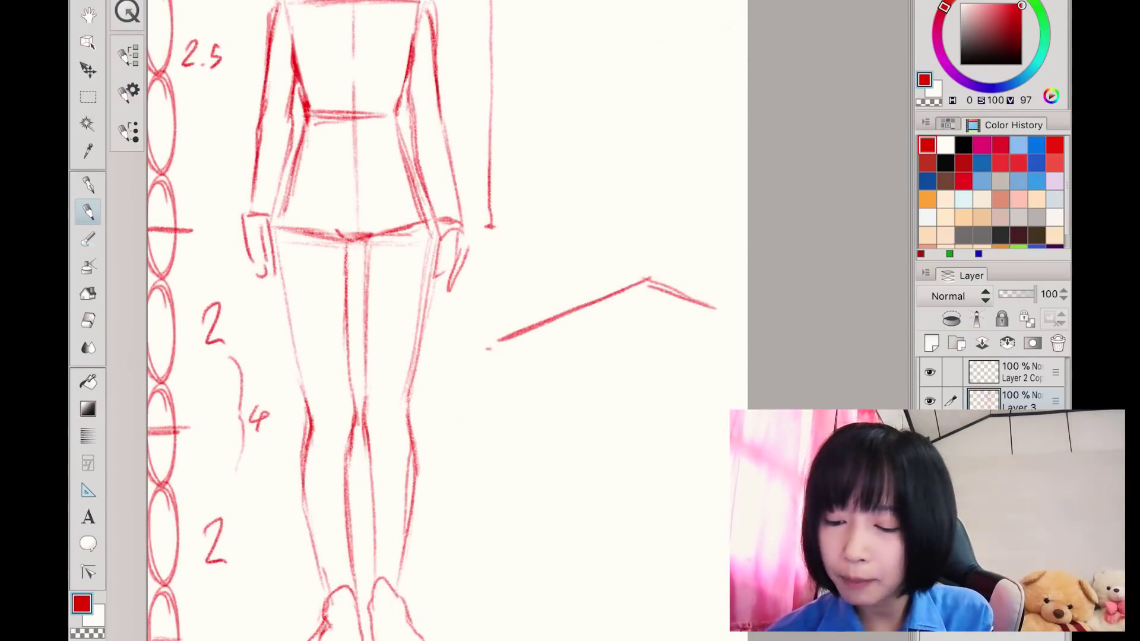
pyautogui.moveTo(489, 348); pyautogui.dragTo(586, 378)
pyautogui.moveTo(495, 343)
pyautogui.mouseDown()
pyautogui.moveTo(586, 377)
pyautogui.moveTo(721, 312)
pyautogui.moveTo(495, 385)
pyautogui.moveTo(505, 557)
pyautogui.mouseUp()
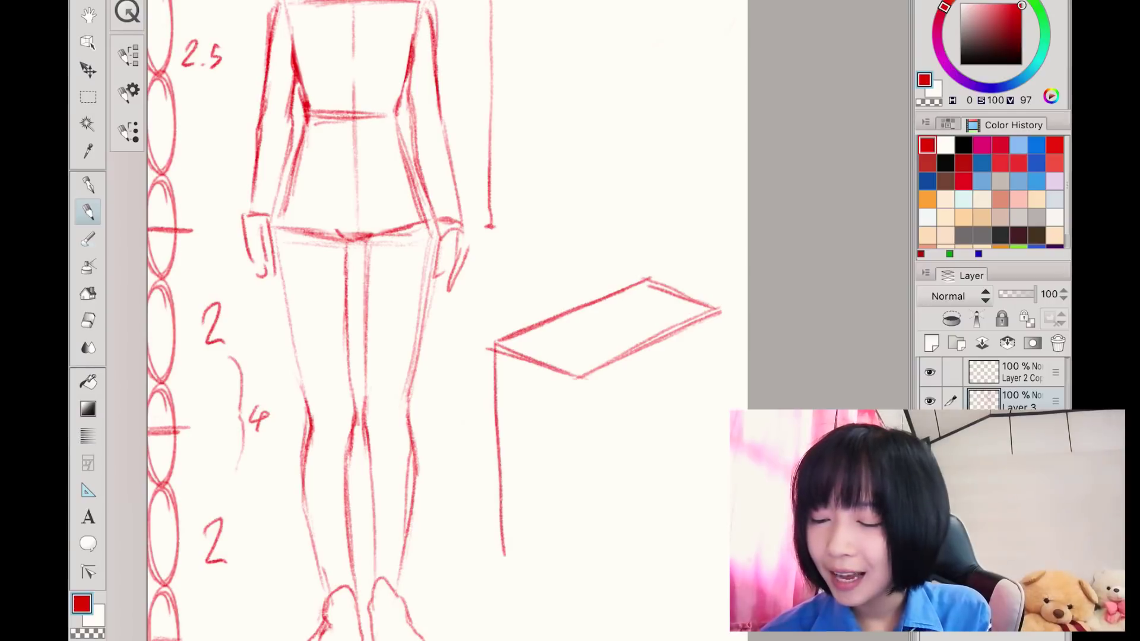
pyautogui.moveTo(493, 353); pyautogui.dragTo(499, 535)
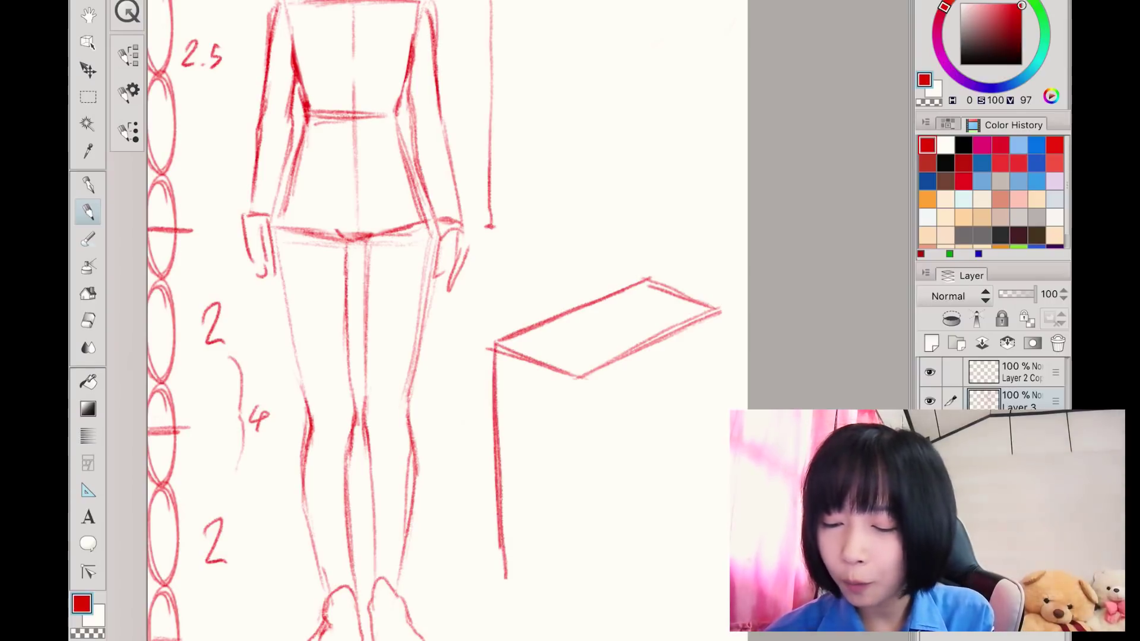
# - Complete the box's remaining vertical and bottom edges and add a bent straw on top to make a drink carton
pyautogui.moveTo(585, 378); pyautogui.dragTo(585, 579)
pyautogui.moveTo(719, 310); pyautogui.dragTo(708, 501)
pyautogui.moveTo(707, 469)
pyautogui.mouseDown()
pyautogui.moveTo(589, 573)
pyautogui.moveTo(636, 536)
pyautogui.mouseUp()
pyautogui.moveTo(636, 536); pyautogui.dragTo(689, 495)
pyautogui.moveTo(708, 321); pyautogui.dragTo(704, 447)
pyautogui.moveTo(696, 489); pyautogui.dragTo(704, 309)
pyautogui.moveTo(494, 549); pyautogui.dragTo(588, 573)
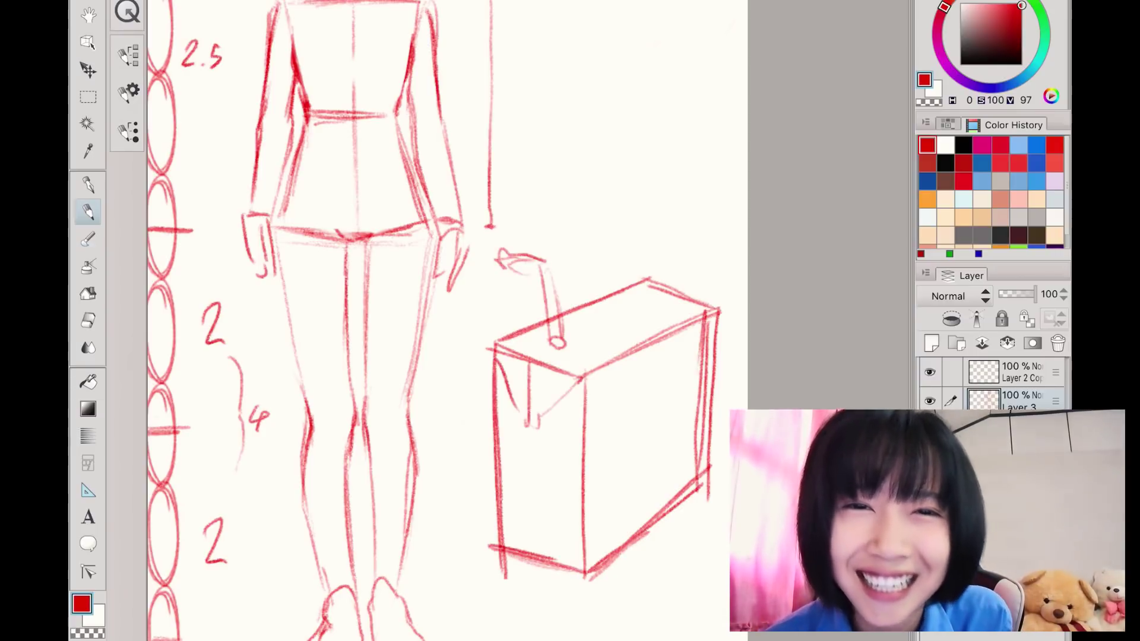
pyautogui.moveTo(513, 268); pyautogui.dragTo(529, 269)
pyautogui.moveTo(529, 268); pyautogui.dragTo(540, 270)
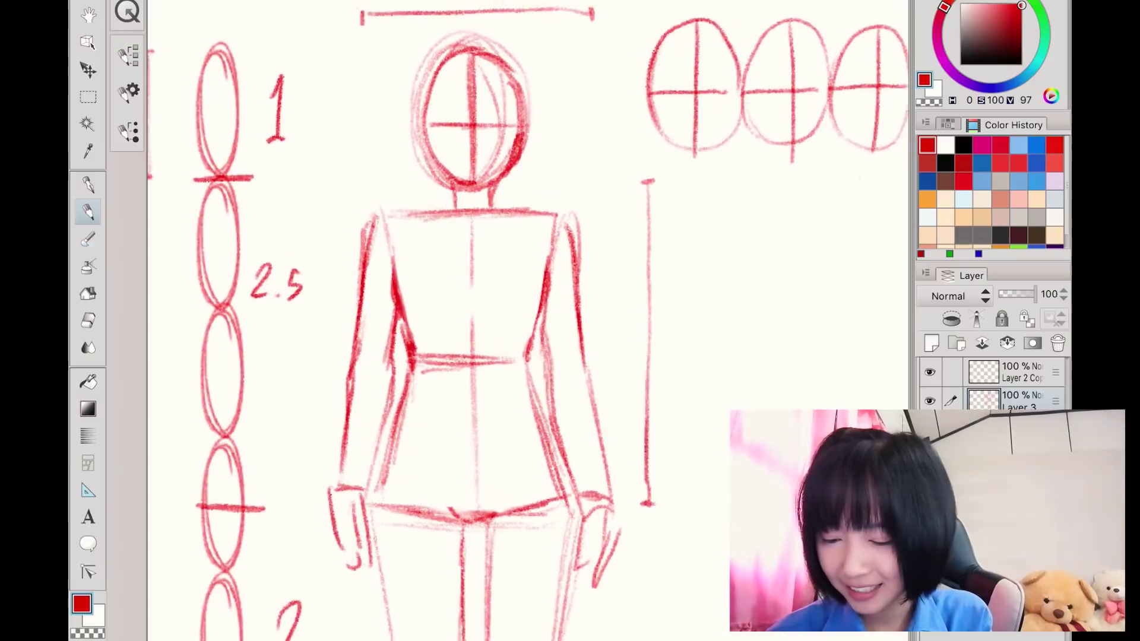
# - Draw a light horizontal chest guideline across the figure's torso and thicken the chest contour on both sides
pyautogui.scroll(1, 503, 321)
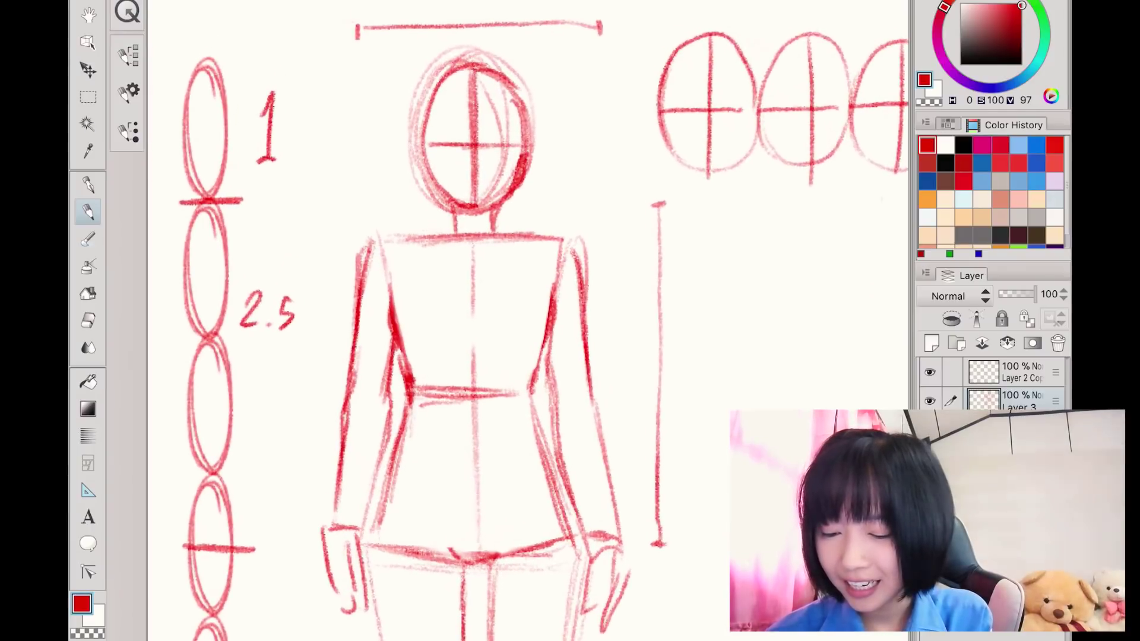
pyautogui.scroll(2, 480, 224)
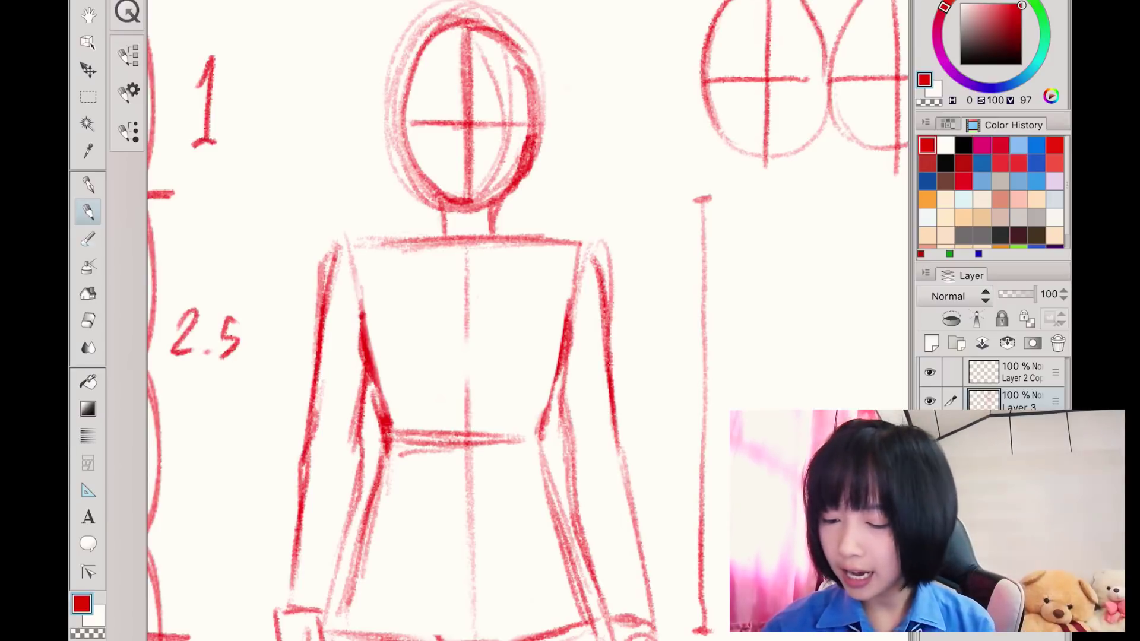
pyautogui.moveTo(374, 354); pyautogui.dragTo(524, 355)
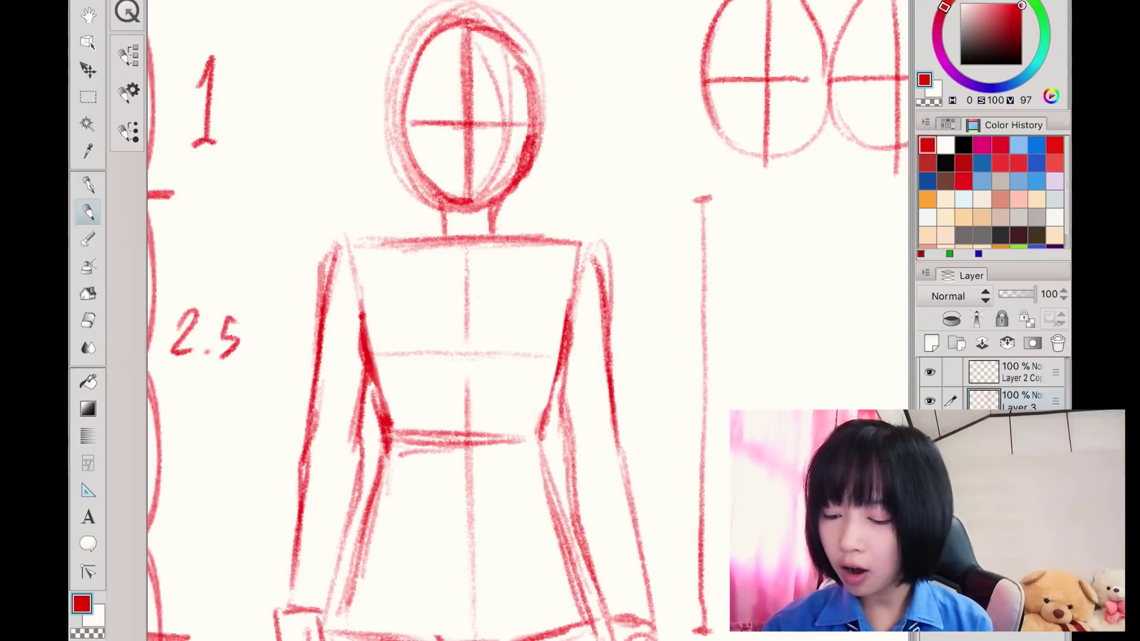
pyautogui.moveTo(363, 316); pyautogui.dragTo(389, 397)
pyautogui.moveTo(365, 304); pyautogui.dragTo(387, 408)
pyautogui.moveTo(571, 313)
pyautogui.mouseDown()
pyautogui.moveTo(556, 379)
pyautogui.moveTo(574, 297)
pyautogui.mouseUp()
pyautogui.moveTo(567, 354); pyautogui.dragTo(556, 295)
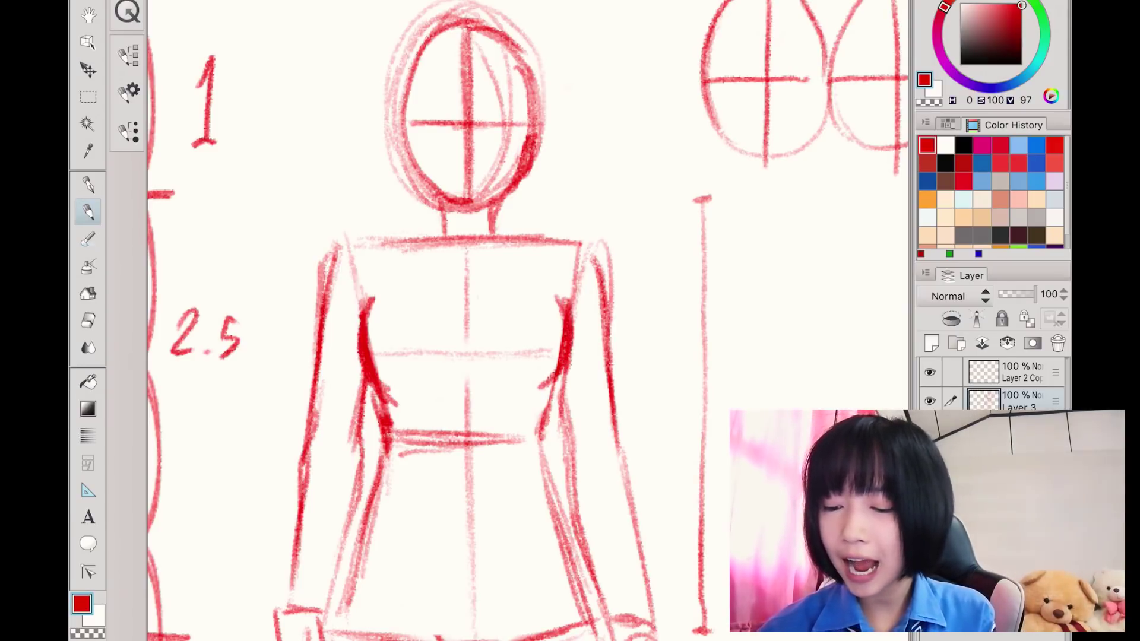
# - Add two short diagonal groin lines converging at the centre of the figure's hip line
pyautogui.scroll(-2, 505, 148)
pyautogui.scroll(2, 510, 475)
pyautogui.moveTo(414, 429); pyautogui.dragTo(442, 459)
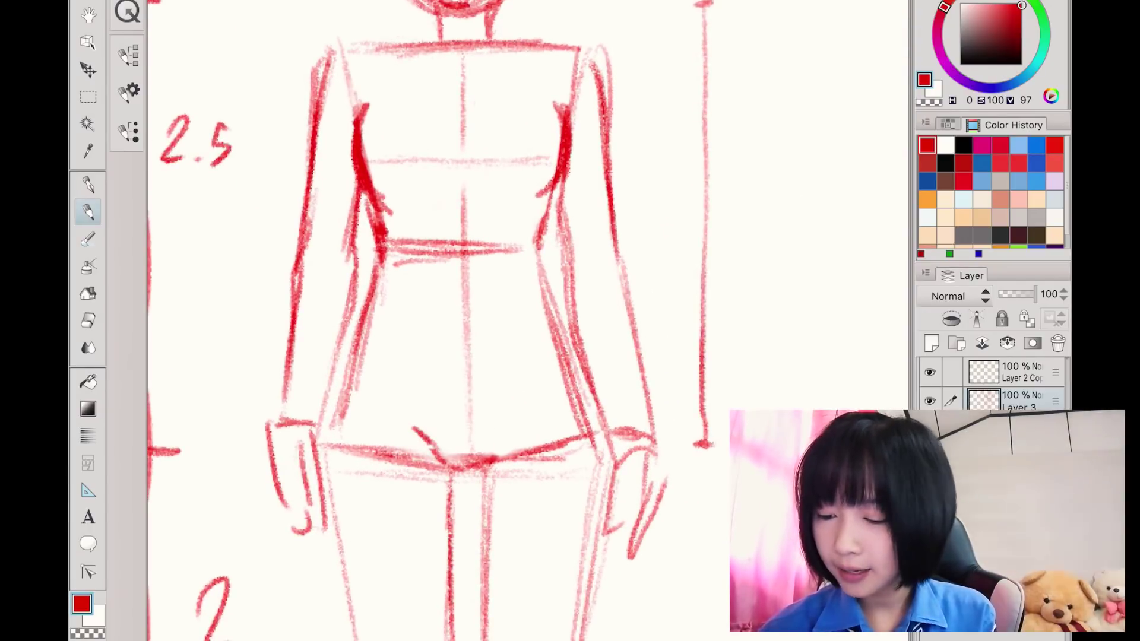
pyautogui.moveTo(504, 432); pyautogui.dragTo(490, 459)
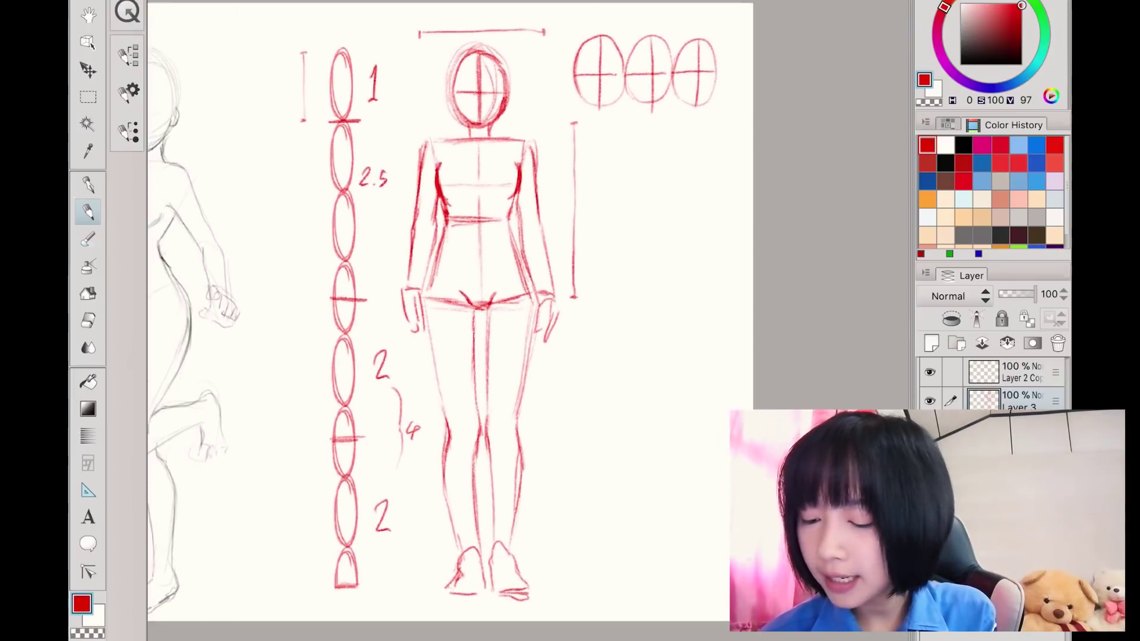
# - Draw the jaw outline tapering to a pointed chin in black on a new layer over the faded red sketch
pyautogui.scroll(5, 479, 60)
pyautogui.moveTo(371, 216); pyautogui.dragTo(391, 324)
pyautogui.moveTo(360, 235)
pyautogui.mouseDown()
pyautogui.moveTo(394, 326)
pyautogui.moveTo(490, 395)
pyautogui.moveTo(528, 386)
pyautogui.moveTo(583, 321)
pyautogui.mouseUp()
pyautogui.moveTo(607, 211); pyautogui.dragTo(583, 332)
pyautogui.moveTo(380, 300); pyautogui.dragTo(407, 345)
pyautogui.moveTo(364, 212); pyautogui.dragTo(413, 344)
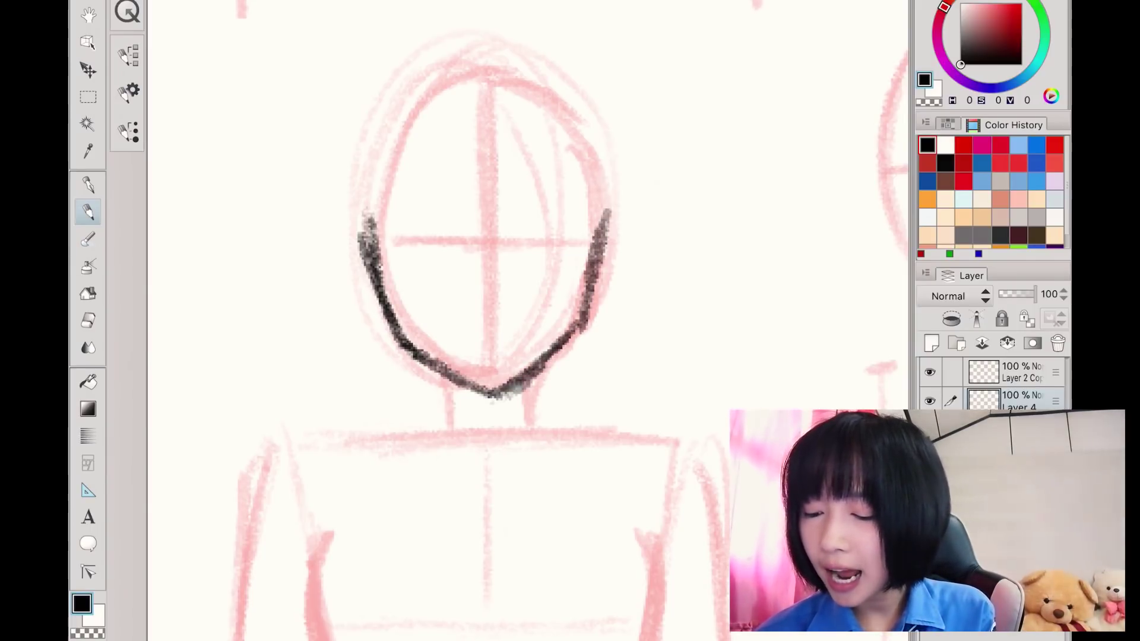
# - Darken the sides of the face and draw an ear on each side of the head in black
pyautogui.moveTo(365, 191); pyautogui.dragTo(391, 303)
pyautogui.moveTo(343, 226)
pyautogui.mouseDown()
pyautogui.moveTo(375, 297)
pyautogui.moveTo(346, 235)
pyautogui.moveTo(363, 294)
pyautogui.mouseUp()
pyautogui.moveTo(593, 297)
pyautogui.mouseDown()
pyautogui.moveTo(617, 267)
pyautogui.moveTo(612, 297)
pyautogui.mouseUp()
pyautogui.moveTo(603, 189); pyautogui.dragTo(595, 256)
# - Draw both sides of the neck and the sloping shoulder lines of the shirt
pyautogui.scroll(-3, 564, 101)
pyautogui.scroll(2, 499, 440)
pyautogui.moveTo(474, 231); pyautogui.dragTo(483, 281)
pyautogui.moveTo(562, 232); pyautogui.dragTo(562, 279)
pyautogui.moveTo(482, 268)
pyautogui.mouseDown()
pyautogui.moveTo(439, 290)
pyautogui.moveTo(453, 292)
pyautogui.moveTo(351, 319)
pyautogui.moveTo(319, 357)
pyautogui.moveTo(375, 304)
pyautogui.mouseUp()
pyautogui.moveTo(561, 267); pyautogui.dragTo(708, 343)
# - Outline the T-shirt's short sleeves with their outer edges and hems on both arms
pyautogui.moveTo(455, 291)
pyautogui.mouseDown()
pyautogui.moveTo(494, 339)
pyautogui.moveTo(559, 321)
pyautogui.moveTo(593, 292)
pyautogui.moveTo(424, 290)
pyautogui.moveTo(321, 339)
pyautogui.moveTo(300, 449)
pyautogui.mouseUp()
pyautogui.moveTo(324, 364); pyautogui.dragTo(297, 490)
pyautogui.moveTo(294, 505)
pyautogui.mouseDown()
pyautogui.moveTo(329, 522)
pyautogui.moveTo(397, 532)
pyautogui.mouseUp()
pyautogui.moveTo(630, 550); pyautogui.dragTo(715, 524)
pyautogui.moveTo(707, 360); pyautogui.dragTo(727, 529)
# - Draw the armpit creases, the curved round neckline and the stitch lines along both sleeve hems
pyautogui.moveTo(360, 383); pyautogui.dragTo(380, 410)
pyautogui.moveTo(356, 357); pyautogui.dragTo(377, 398)
pyautogui.moveTo(375, 353); pyautogui.dragTo(385, 407)
pyautogui.moveTo(672, 356); pyautogui.dragTo(653, 392)
pyautogui.moveTo(432, 302)
pyautogui.mouseDown()
pyautogui.moveTo(459, 339)
pyautogui.moveTo(518, 362)
pyautogui.moveTo(581, 344)
pyautogui.moveTo(617, 297)
pyautogui.mouseUp()
pyautogui.moveTo(309, 490); pyautogui.dragTo(395, 517)
pyautogui.moveTo(638, 528); pyautogui.dragTo(668, 523)
# - Outline the T-shirt's body along both sides of the torso, narrowing at the waist and closing at the hip hem
pyautogui.scroll(-3, 517, 321)
pyautogui.moveTo(448, 211); pyautogui.dragTo(455, 282)
pyautogui.moveTo(451, 231); pyautogui.dragTo(468, 330)
pyautogui.moveTo(450, 242)
pyautogui.mouseDown()
pyautogui.moveTo(464, 326)
pyautogui.moveTo(432, 472)
pyautogui.moveTo(508, 496)
pyautogui.moveTo(640, 486)
pyautogui.mouseUp()
pyautogui.moveTo(615, 325); pyautogui.dragTo(656, 487)
pyautogui.moveTo(641, 238); pyautogui.dragTo(615, 326)
pyautogui.moveTo(640, 211); pyautogui.dragTo(628, 293)
# - Add short fabric fold lines on both sides of the shirt near the waist
pyautogui.moveTo(478, 288); pyautogui.dragTo(490, 329)
pyautogui.moveTo(492, 297); pyautogui.dragTo(502, 330)
pyautogui.moveTo(591, 298); pyautogui.dragTo(589, 312)
pyautogui.moveTo(580, 291); pyautogui.dragTo(579, 317)
# - Draw the left half of a pair of shorts below the shirt, including its outer side, leg hem and crotch
pyautogui.scroll(-3, 618, 291)
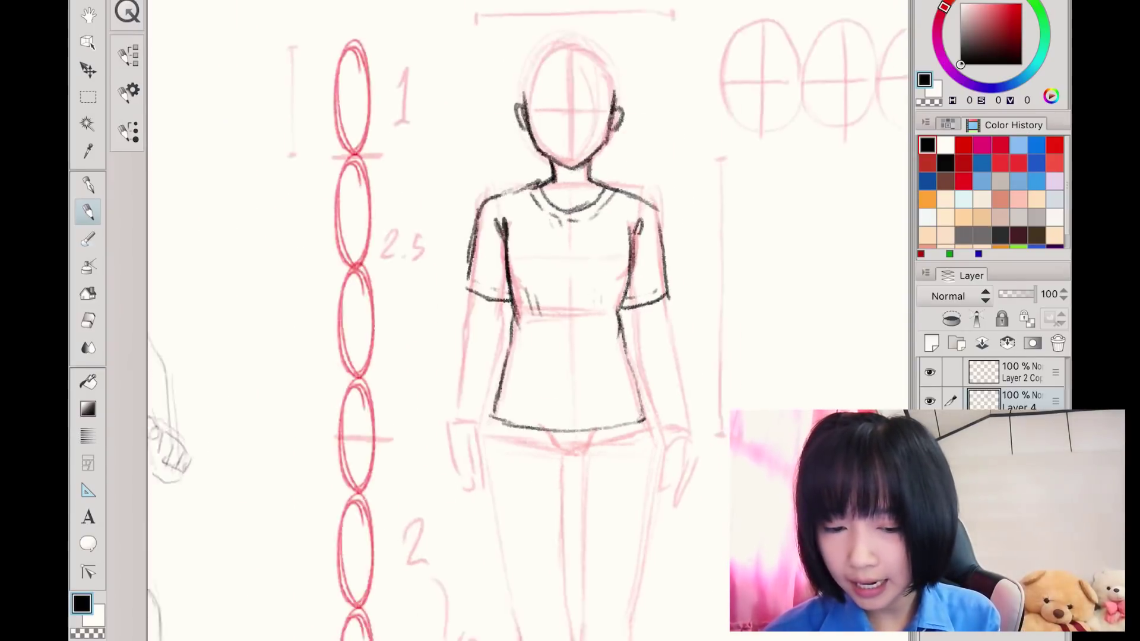
pyautogui.scroll(4, 535, 320)
pyautogui.moveTo(397, 313); pyautogui.dragTo(402, 404)
pyautogui.moveTo(415, 261)
pyautogui.mouseDown()
pyautogui.moveTo(397, 321)
pyautogui.moveTo(399, 312)
pyautogui.mouseUp()
pyautogui.moveTo(398, 404)
pyautogui.mouseDown()
pyautogui.moveTo(419, 416)
pyautogui.moveTo(520, 419)
pyautogui.mouseUp()
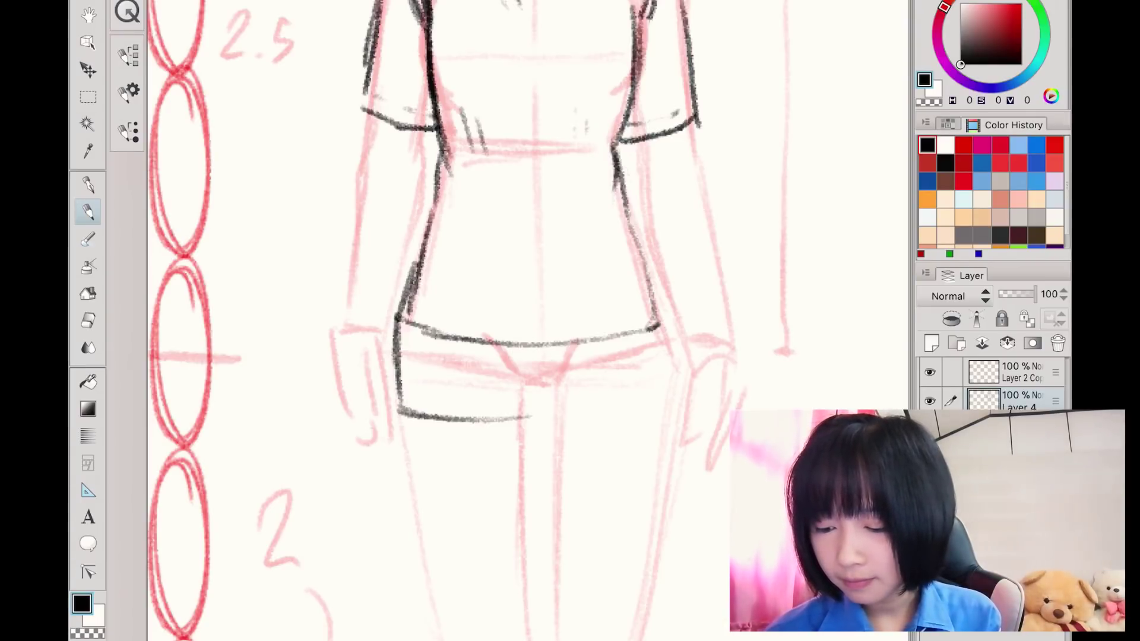
pyautogui.moveTo(522, 401)
pyautogui.mouseDown()
pyautogui.moveTo(547, 402)
pyautogui.moveTo(526, 388)
pyautogui.moveTo(553, 391)
pyautogui.moveTo(554, 412)
pyautogui.mouseUp()
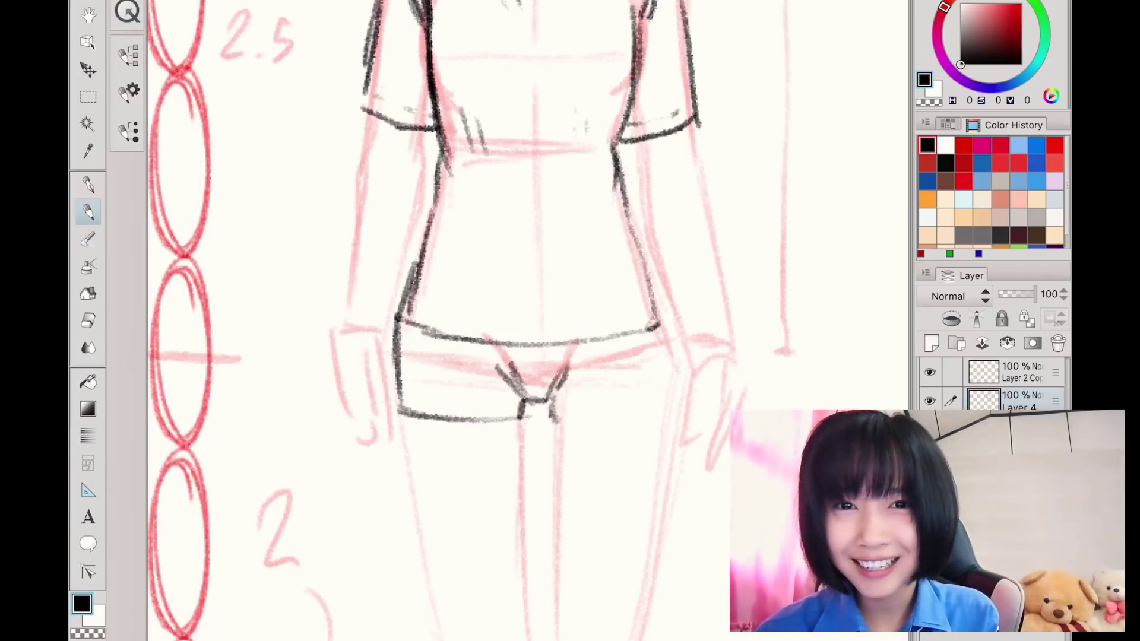
# - Draw the right leg hem and outer side of the shorts
pyautogui.moveTo(588, 426); pyautogui.dragTo(650, 422)
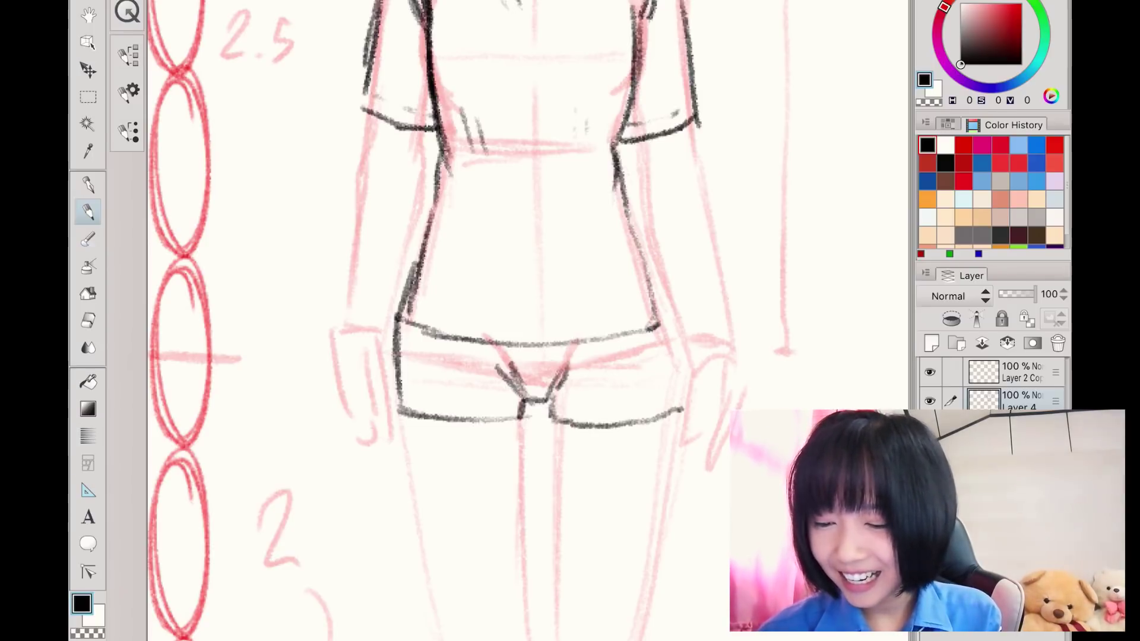
pyautogui.moveTo(677, 352); pyautogui.dragTo(680, 406)
pyautogui.moveTo(668, 322); pyautogui.dragTo(673, 375)
pyautogui.moveTo(671, 369); pyautogui.dragTo(676, 415)
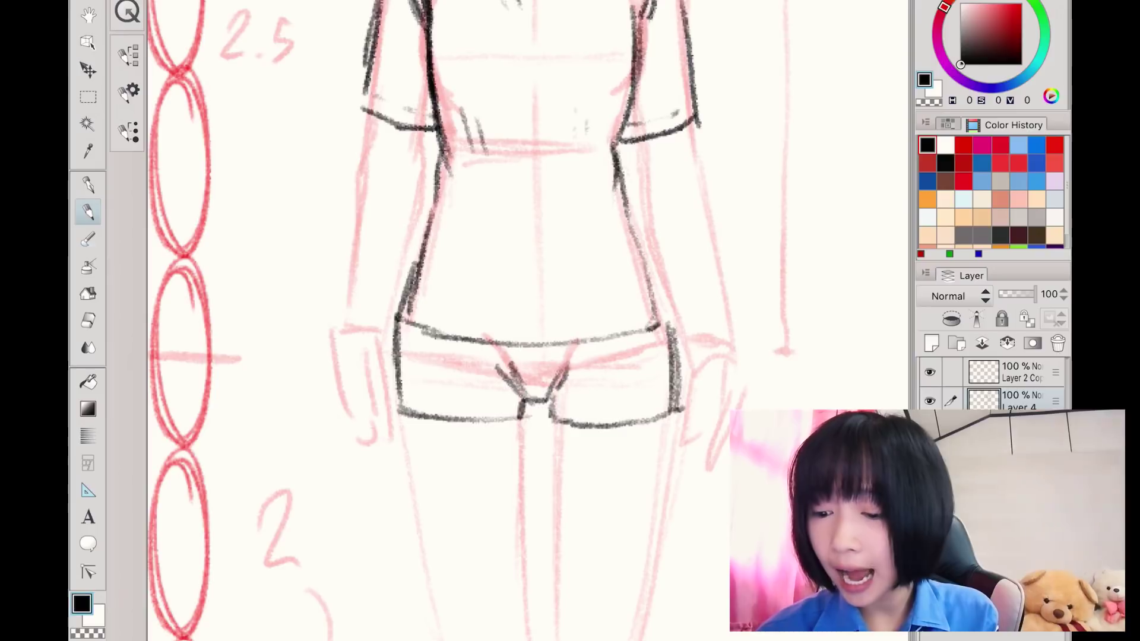
# - Add slanted pocket lines on both sides of the shorts and a short fly mark at the centre front
pyautogui.moveTo(424, 359); pyautogui.dragTo(440, 340)
pyautogui.moveTo(628, 335); pyautogui.dragTo(668, 363)
pyautogui.scroll(-5, 634, 297)
pyautogui.scroll(2, 676, 534)
pyautogui.scroll(4, 603, 354)
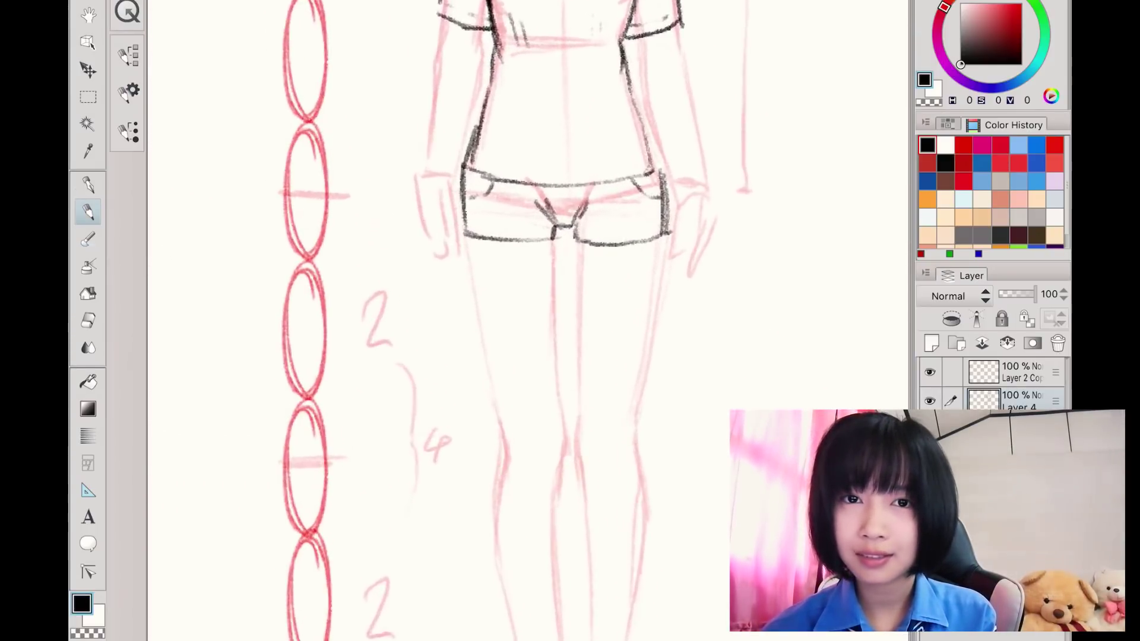
pyautogui.moveTo(586, 180)
pyautogui.mouseDown()
pyautogui.moveTo(574, 190)
pyautogui.moveTo(581, 183)
pyautogui.mouseUp()
pyautogui.moveTo(559, 151); pyautogui.dragTo(558, 159)
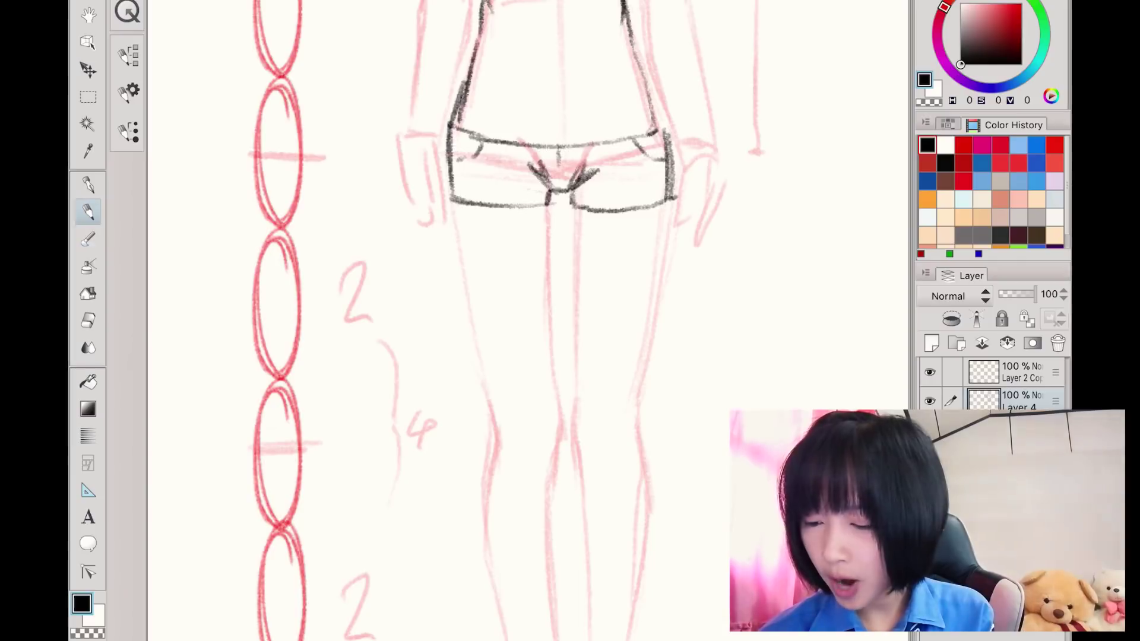
# - Outline the leg on the left of the drawing from the shorts through the knee to the ankle in black
pyautogui.moveTo(453, 200); pyautogui.dragTo(498, 429)
pyautogui.moveTo(548, 206); pyautogui.dragTo(560, 430)
pyautogui.scroll(-2, 528, 320)
pyautogui.scroll(2, 523, 261)
pyautogui.moveTo(525, 262)
pyautogui.mouseDown()
pyautogui.moveTo(514, 356)
pyautogui.moveTo(529, 522)
pyautogui.mouseUp()
pyautogui.moveTo(466, 257)
pyautogui.mouseDown()
pyautogui.moveTo(456, 367)
pyautogui.moveTo(482, 499)
pyautogui.moveTo(529, 504)
pyautogui.moveTo(475, 585)
pyautogui.moveTo(526, 571)
pyautogui.moveTo(530, 599)
pyautogui.mouseUp()
# - Draw a laced sneaker on the left foot and sketch the outline of the other shoe
pyautogui.moveTo(525, 533)
pyautogui.mouseDown()
pyautogui.moveTo(534, 567)
pyautogui.moveTo(520, 558)
pyautogui.mouseUp()
pyautogui.moveTo(494, 562)
pyautogui.mouseDown()
pyautogui.moveTo(525, 550)
pyautogui.moveTo(537, 600)
pyautogui.mouseUp()
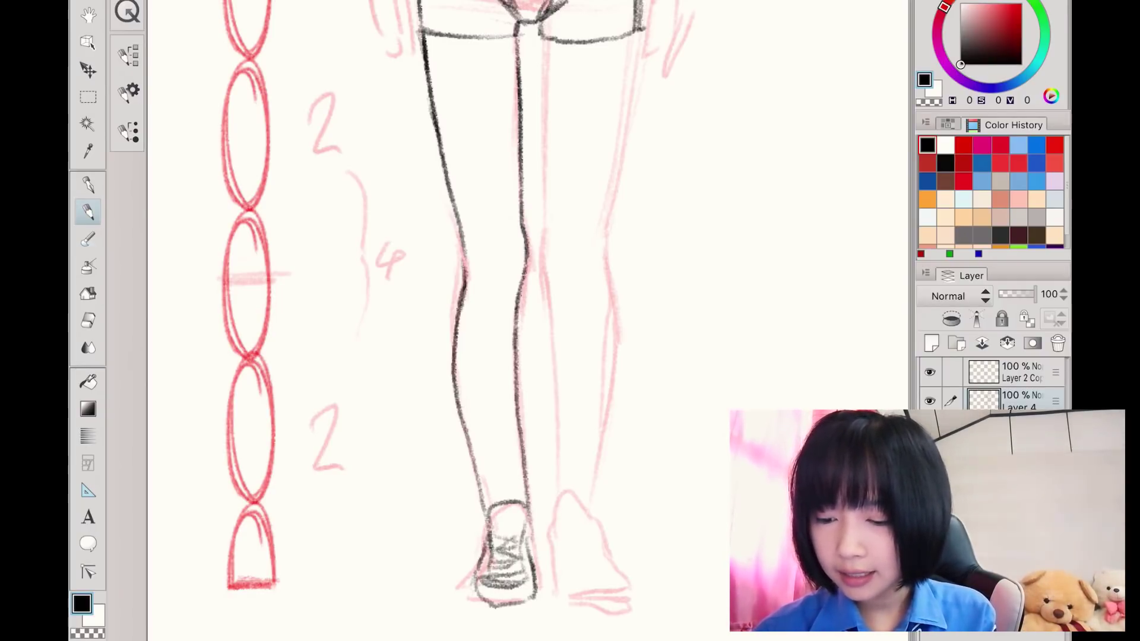
pyautogui.moveTo(475, 576)
pyautogui.mouseDown()
pyautogui.moveTo(472, 607)
pyautogui.moveTo(495, 613)
pyautogui.mouseUp()
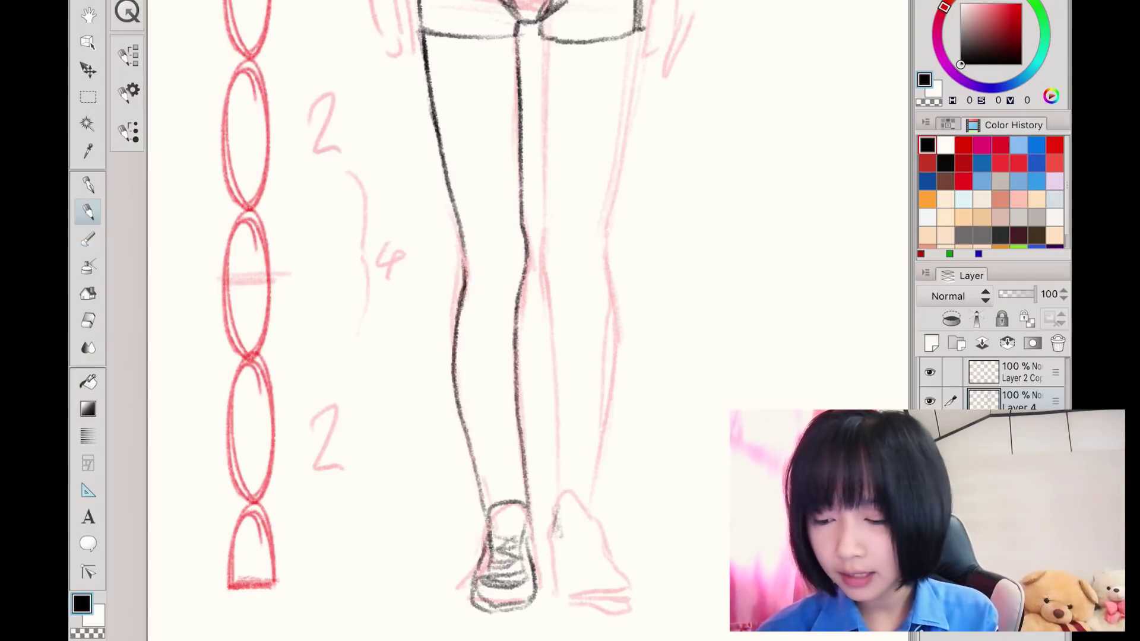
pyautogui.moveTo(593, 524); pyautogui.dragTo(560, 562)
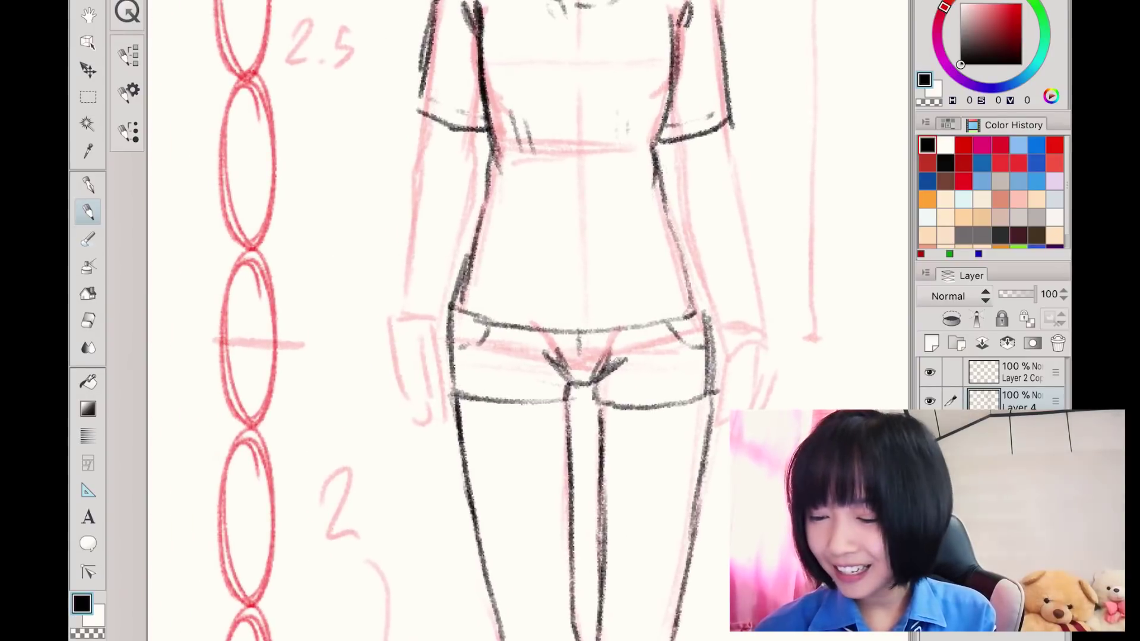
# - Outline both edges of the bare arm on the left, from the sleeve hem down to the wrist
pyautogui.moveTo(473, 124); pyautogui.dragTo(432, 333)
pyautogui.moveTo(424, 114); pyautogui.dragTo(401, 285)
pyautogui.moveTo(416, 177); pyautogui.dragTo(396, 309)
pyautogui.moveTo(411, 218); pyautogui.dragTo(404, 265)
pyautogui.moveTo(426, 111); pyautogui.dragTo(412, 187)
# - Draw the hand on the left beside the shorts with its thumb and fingers
pyautogui.moveTo(405, 285)
pyautogui.mouseDown()
pyautogui.moveTo(394, 335)
pyautogui.moveTo(417, 423)
pyautogui.mouseUp()
pyautogui.moveTo(403, 306); pyautogui.dragTo(392, 385)
pyautogui.moveTo(395, 345)
pyautogui.mouseDown()
pyautogui.moveTo(390, 381)
pyautogui.moveTo(429, 395)
pyautogui.mouseUp()
pyautogui.moveTo(437, 378)
pyautogui.mouseDown()
pyautogui.moveTo(443, 401)
pyautogui.moveTo(423, 423)
pyautogui.mouseUp()
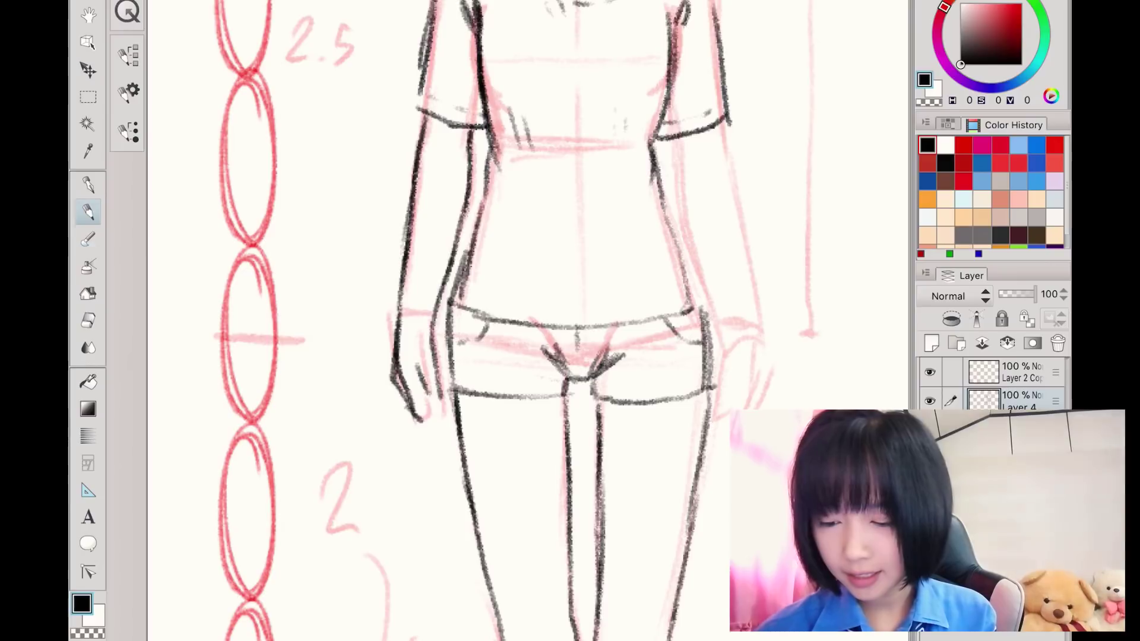
# - Outline both edges of the bare arm on the right, from the sleeve hem down to the wrist
pyautogui.moveTo(674, 132); pyautogui.dragTo(707, 300)
pyautogui.moveTo(717, 122); pyautogui.dragTo(739, 224)
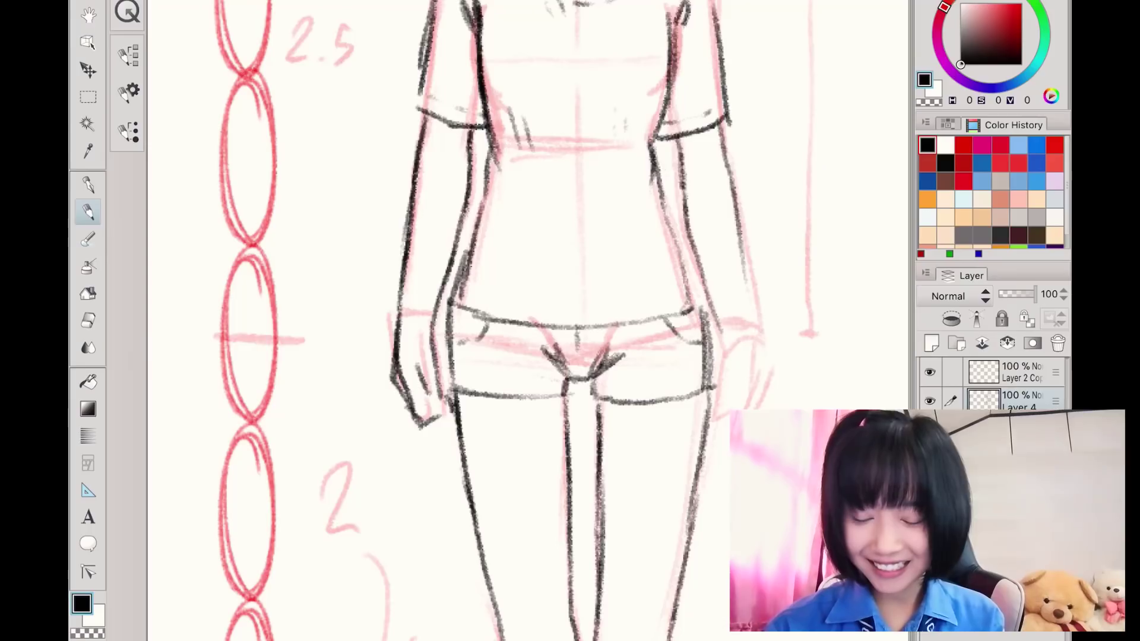
pyautogui.moveTo(683, 190); pyautogui.dragTo(703, 282)
pyautogui.moveTo(738, 211); pyautogui.dragTo(755, 310)
# - Draw the hand on the right beside the shorts with its thumb and fingers
pyautogui.moveTo(742, 272); pyautogui.dragTo(759, 351)
pyautogui.moveTo(726, 335)
pyautogui.mouseDown()
pyautogui.moveTo(714, 410)
pyautogui.moveTo(763, 407)
pyautogui.moveTo(702, 423)
pyautogui.mouseUp()
pyautogui.moveTo(759, 379); pyautogui.dragTo(717, 433)
pyautogui.moveTo(755, 335); pyautogui.dragTo(761, 398)
pyautogui.moveTo(718, 325); pyautogui.dragTo(709, 382)
# - Draw a small vertical mark for the left eye on the face's horizontal guideline
pyautogui.moveTo(570, 178); pyautogui.dragTo(598, 549)
pyautogui.scroll(2, 570, 297)
pyautogui.moveTo(519, 230); pyautogui.dragTo(520, 255)
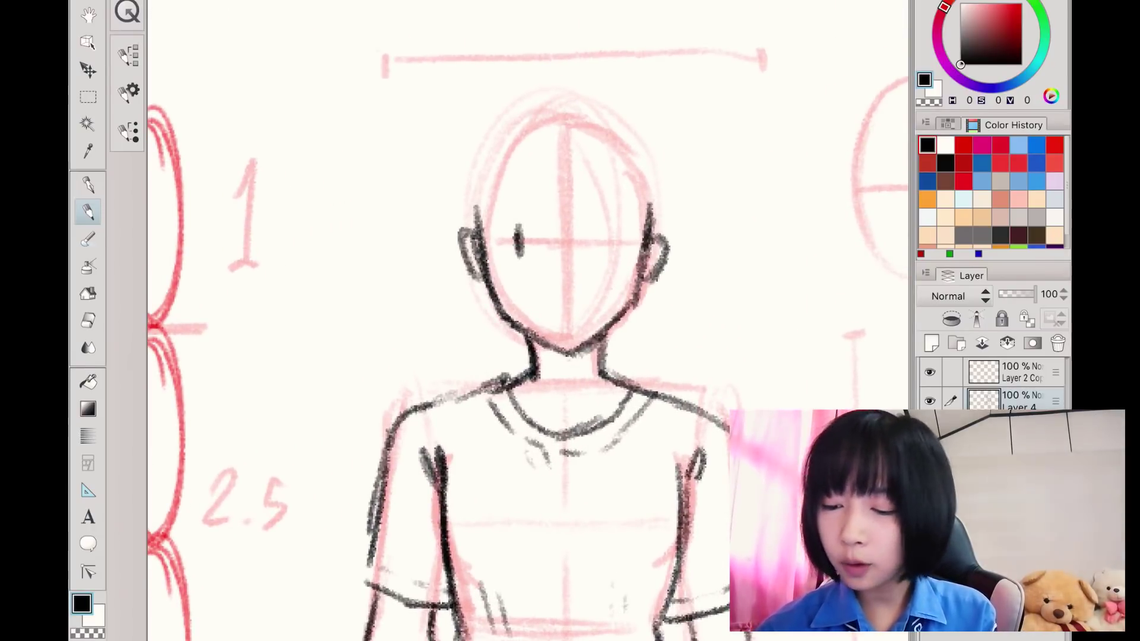